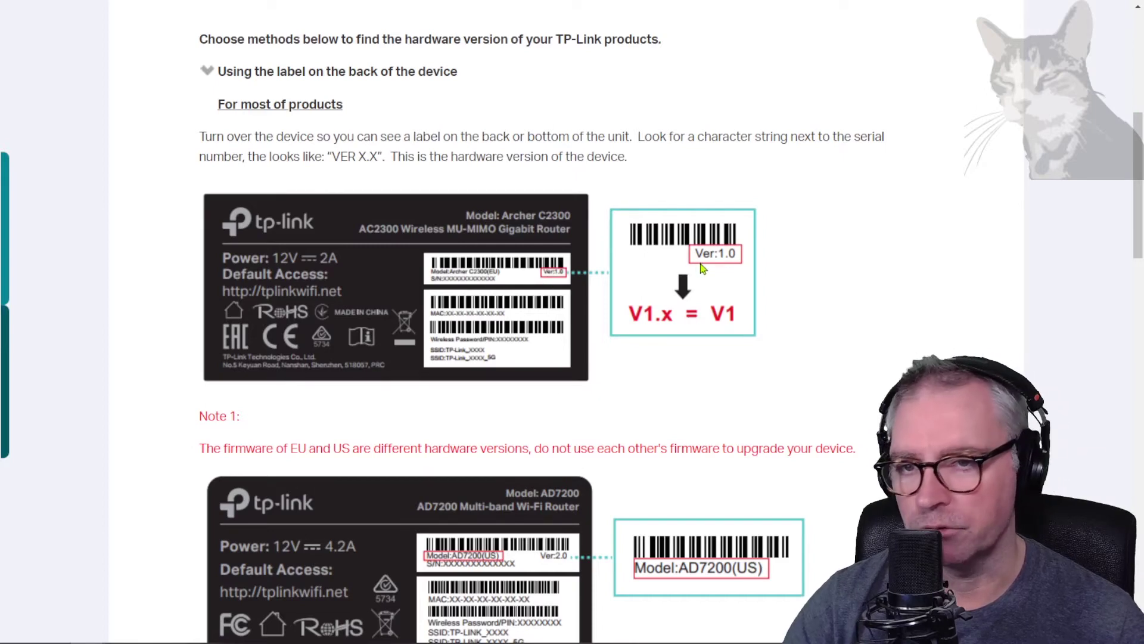
# Step: Return to the TL-WPA4220 download page and keep hardware version V4 selected
pyautogui.hotkey('alt', 'Left')
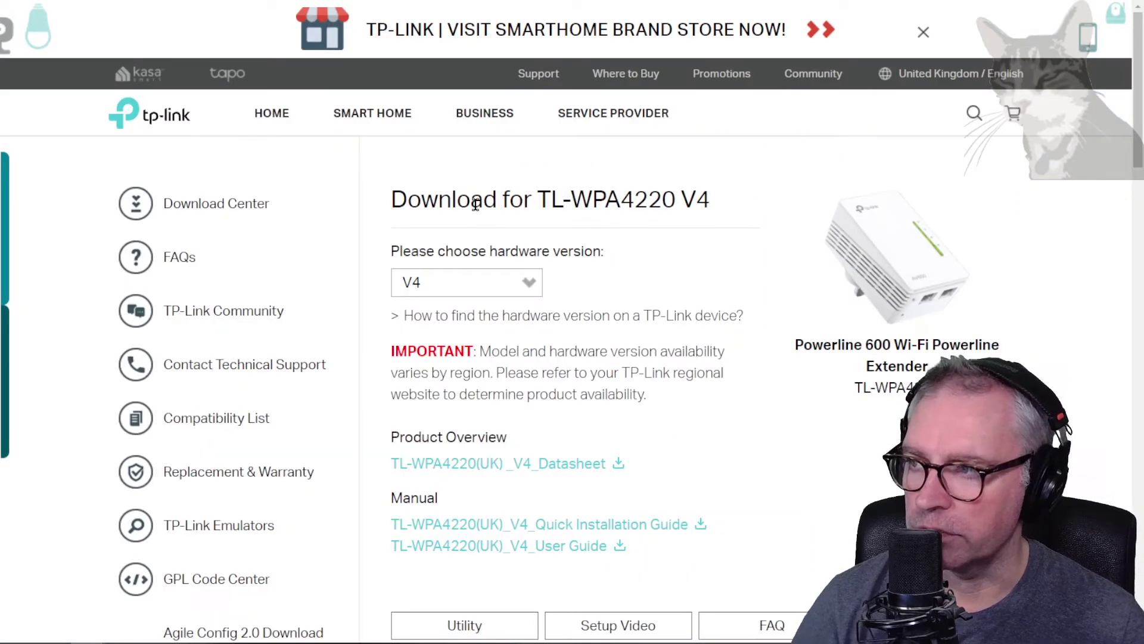
pyautogui.moveTo(365, 5)
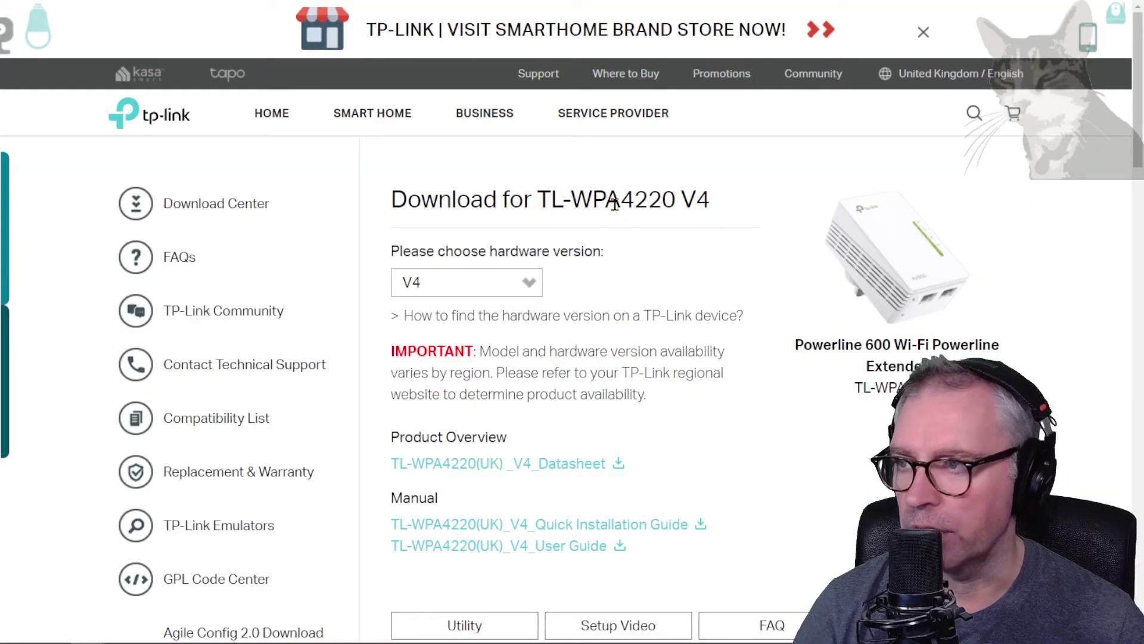
pyautogui.click(470, 282)
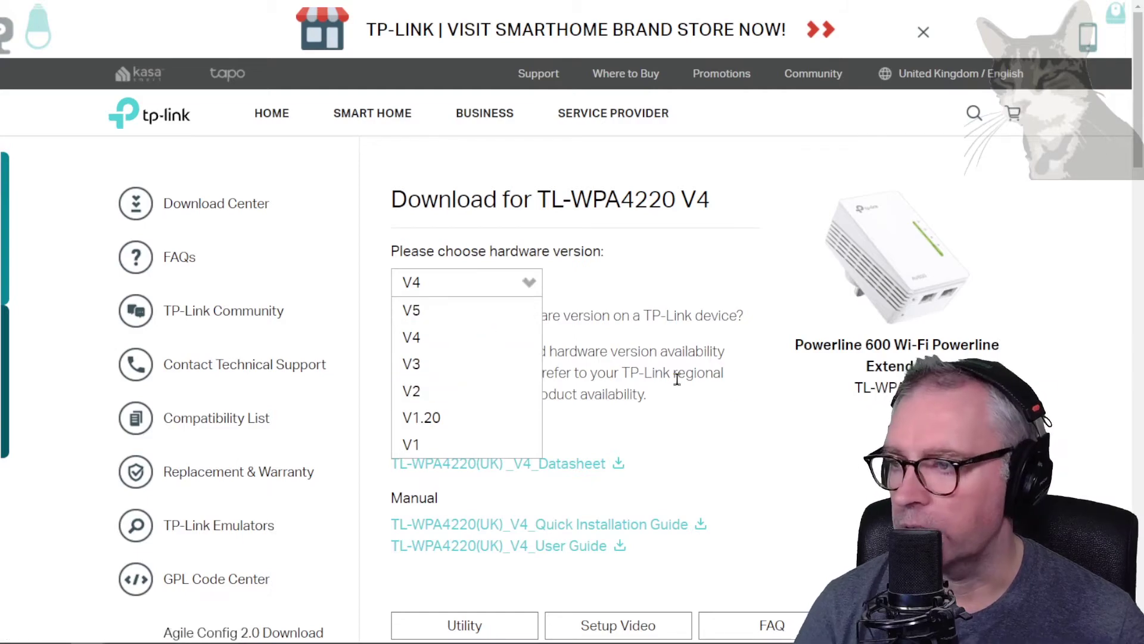
pyautogui.scroll(-2, 730, 391)
# Step: Highlight the TL-WPA4220(UK)_V4_190326 and older _V4_180308 firmware names in the V4 list
pyautogui.scroll(-15, 730, 391)
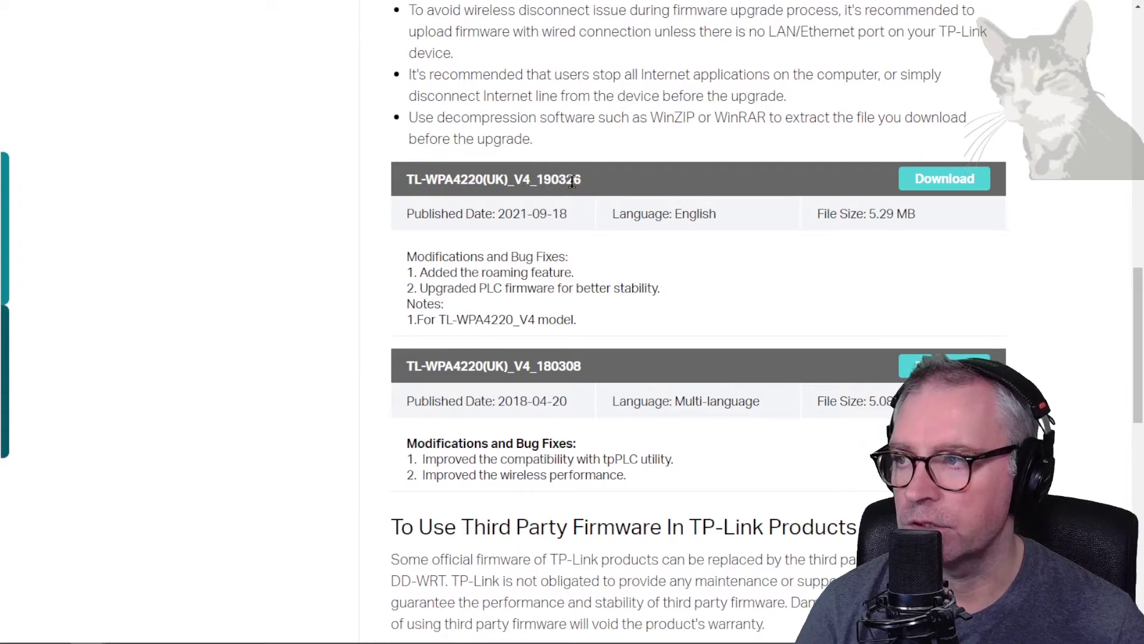
pyautogui.moveTo(573, 183); pyautogui.dragTo(410, 182)
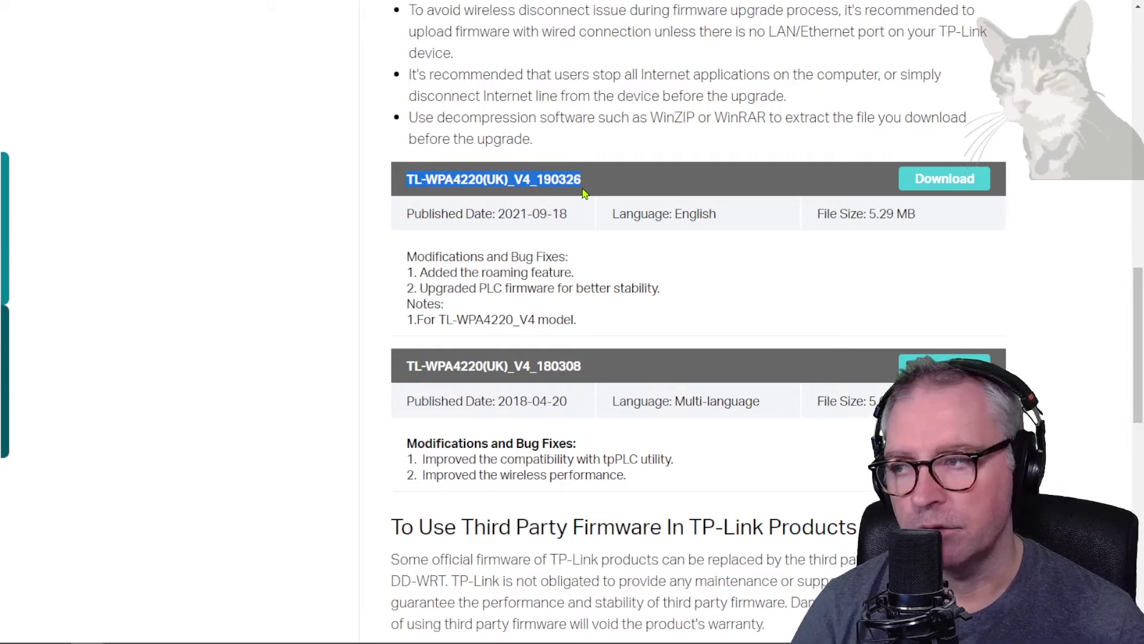
pyautogui.scroll(-2, 584, 192)
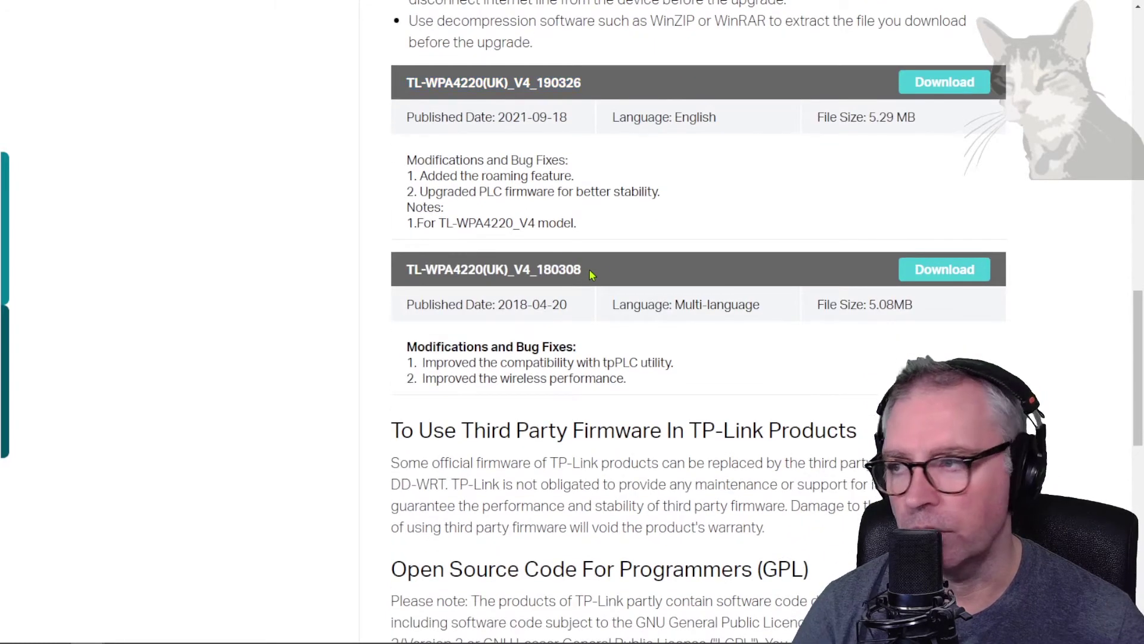
pyautogui.moveTo(589, 270); pyautogui.dragTo(417, 269)
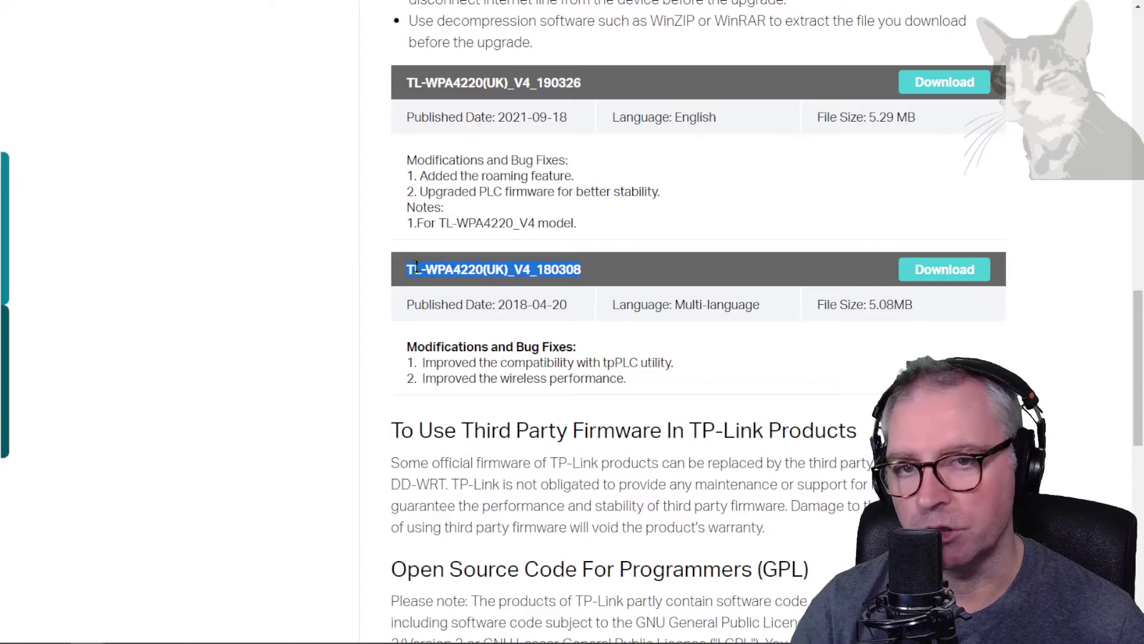
pyautogui.moveTo(416, 268); pyautogui.dragTo(508, 269)
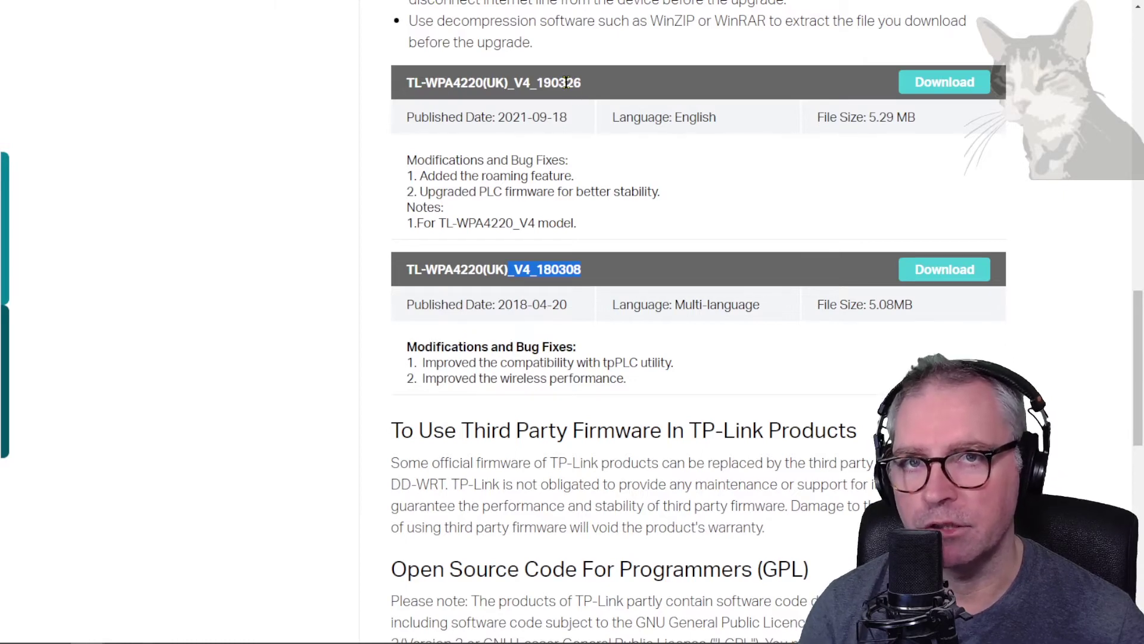
pyautogui.click(549, 268)
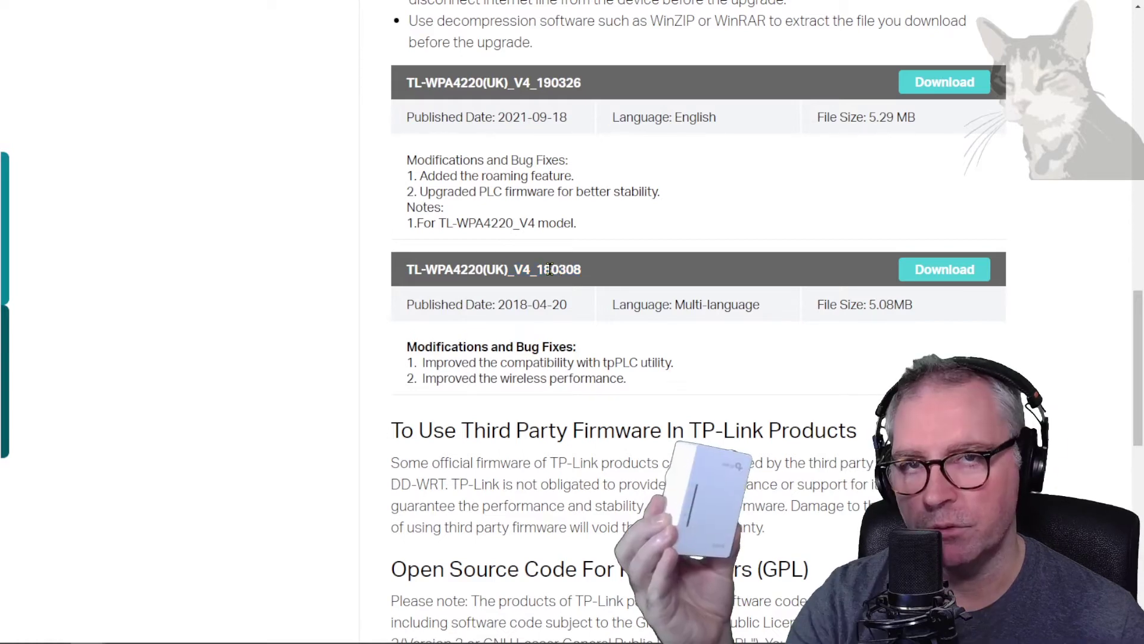
# Step: Download the V4_180308 firmware zip, open it, and select its BIN file
pyautogui.moveTo(594, 273); pyautogui.dragTo(416, 273)
pyautogui.click(954, 278)
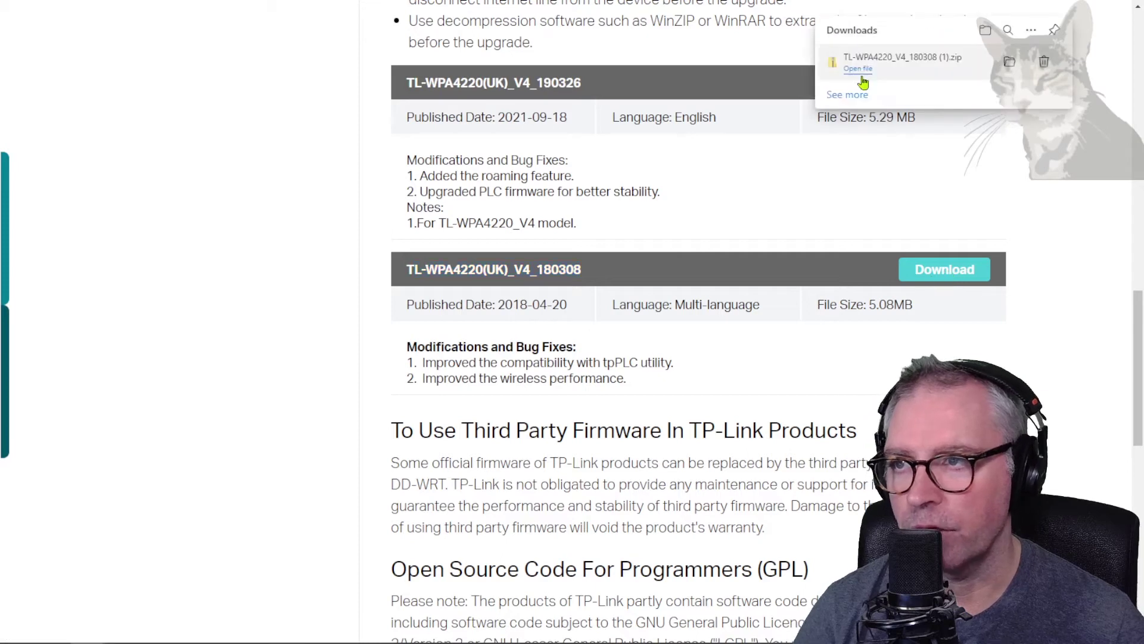
pyautogui.click(858, 69)
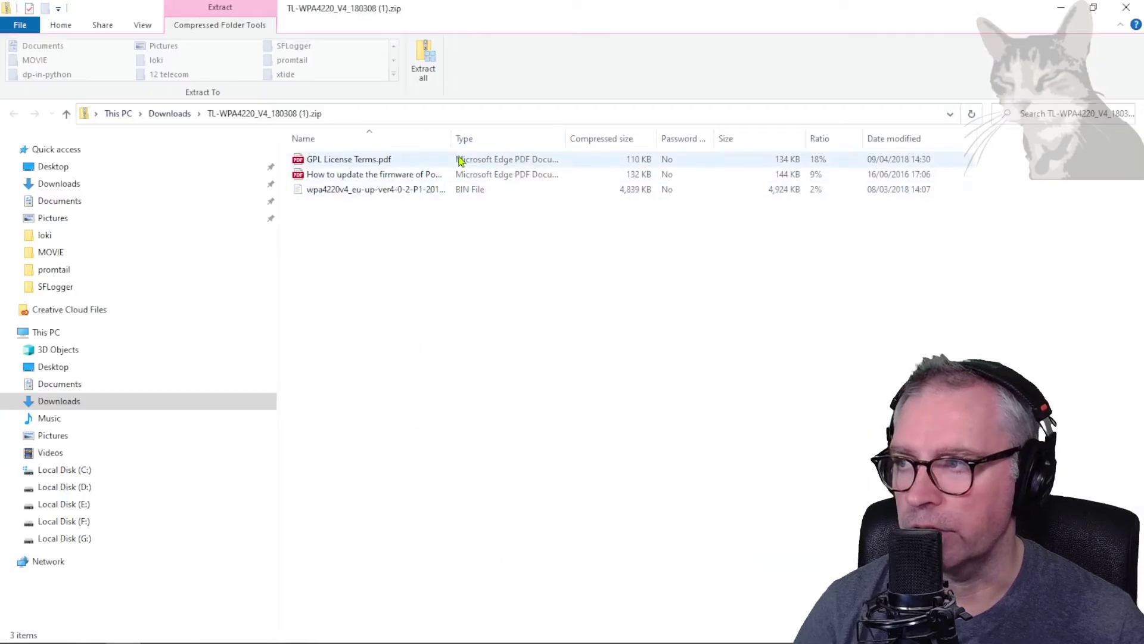
pyautogui.click(466, 193)
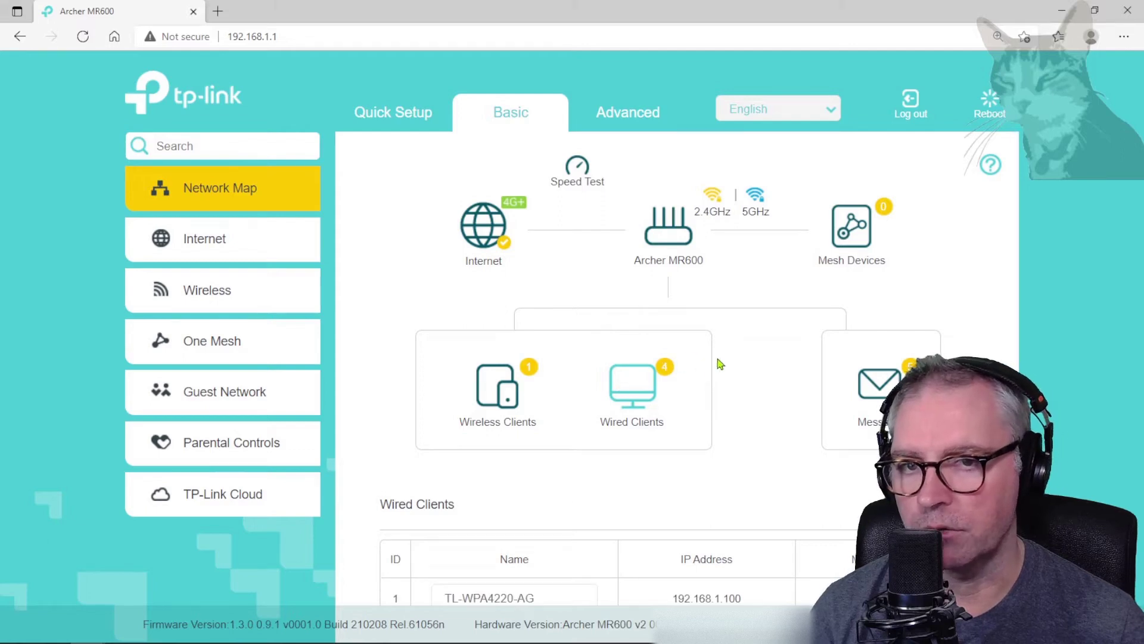
# Step: Find TL-WPA4220 under Wired Clients and highlight its IP address 192.168.1.100
pyautogui.scroll(-3, 709, 365)
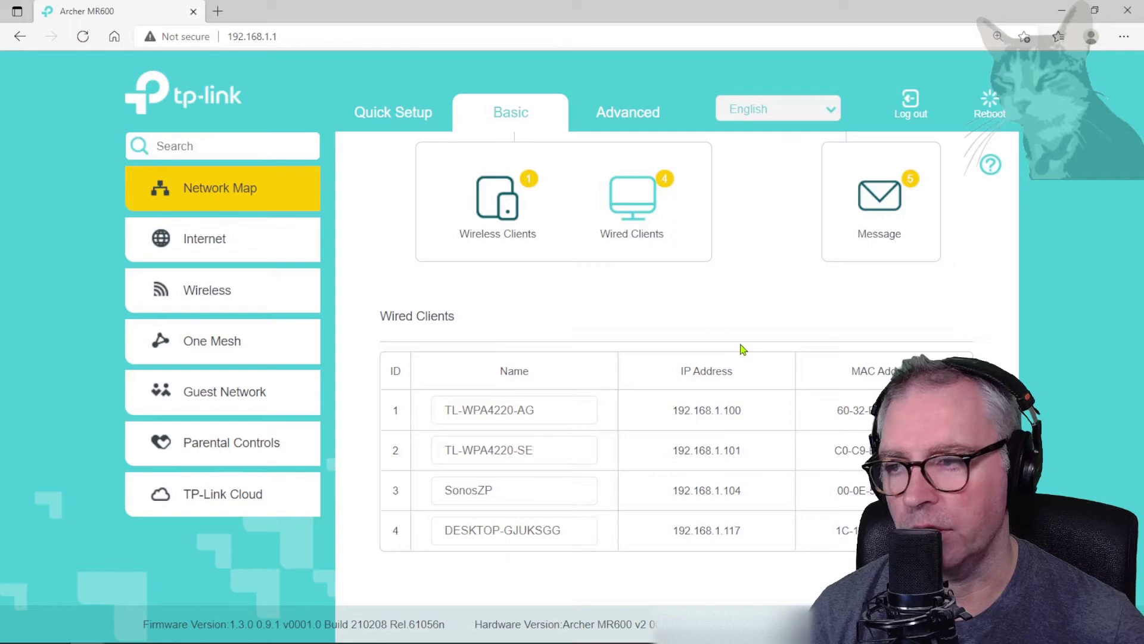
pyautogui.moveTo(745, 410); pyautogui.dragTo(679, 411)
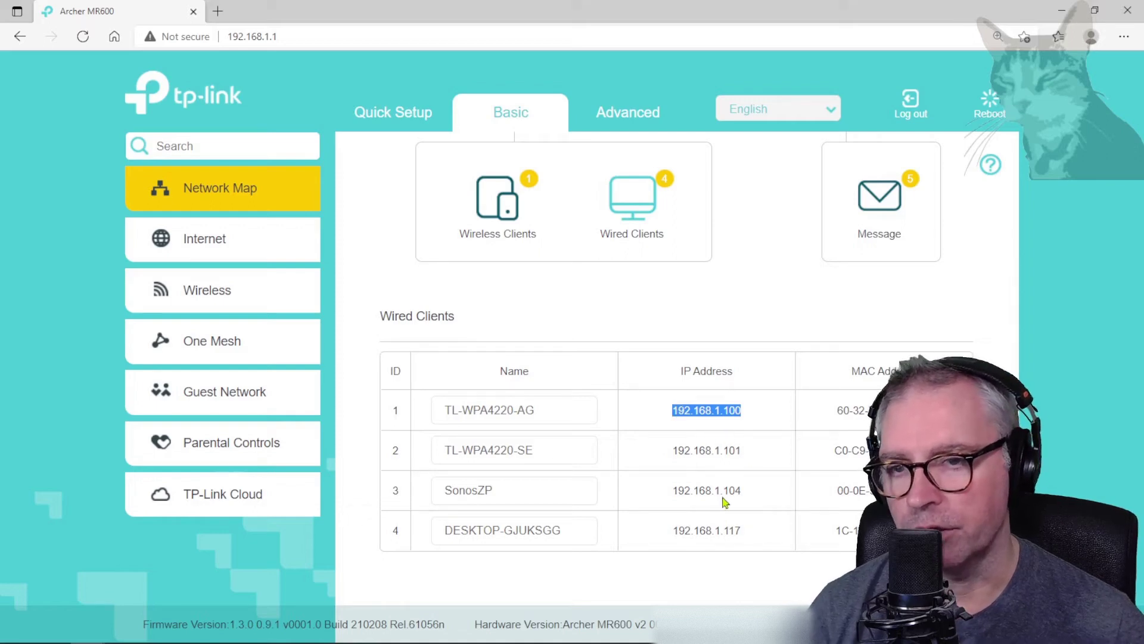
pyautogui.moveTo(448, 410); pyautogui.dragTo(514, 410)
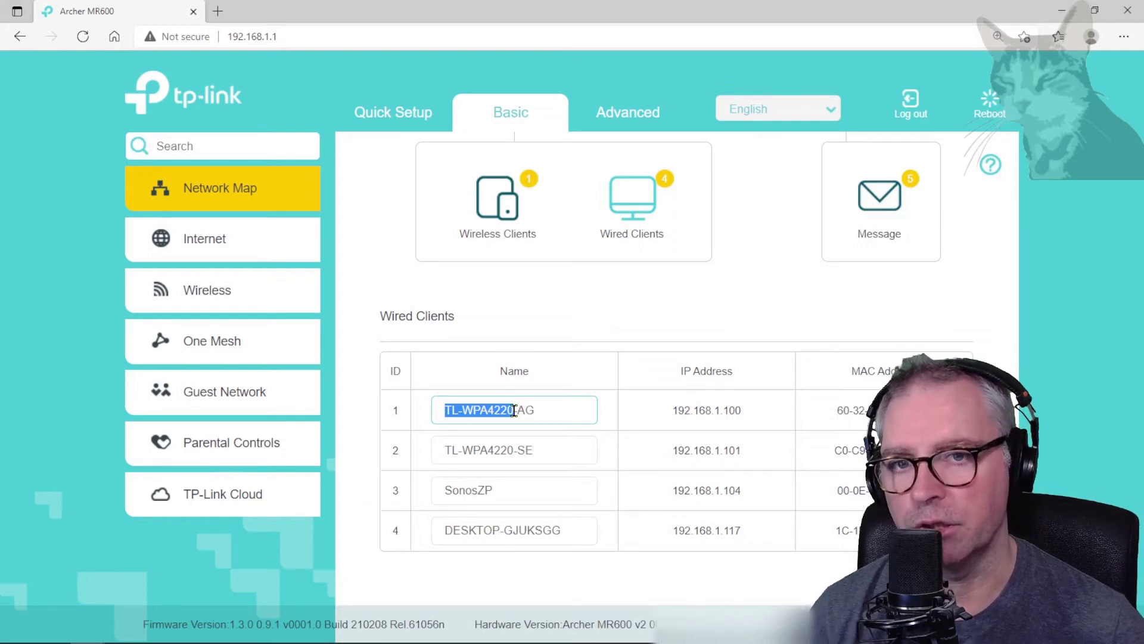
pyautogui.moveTo(741, 410); pyautogui.dragTo(675, 413)
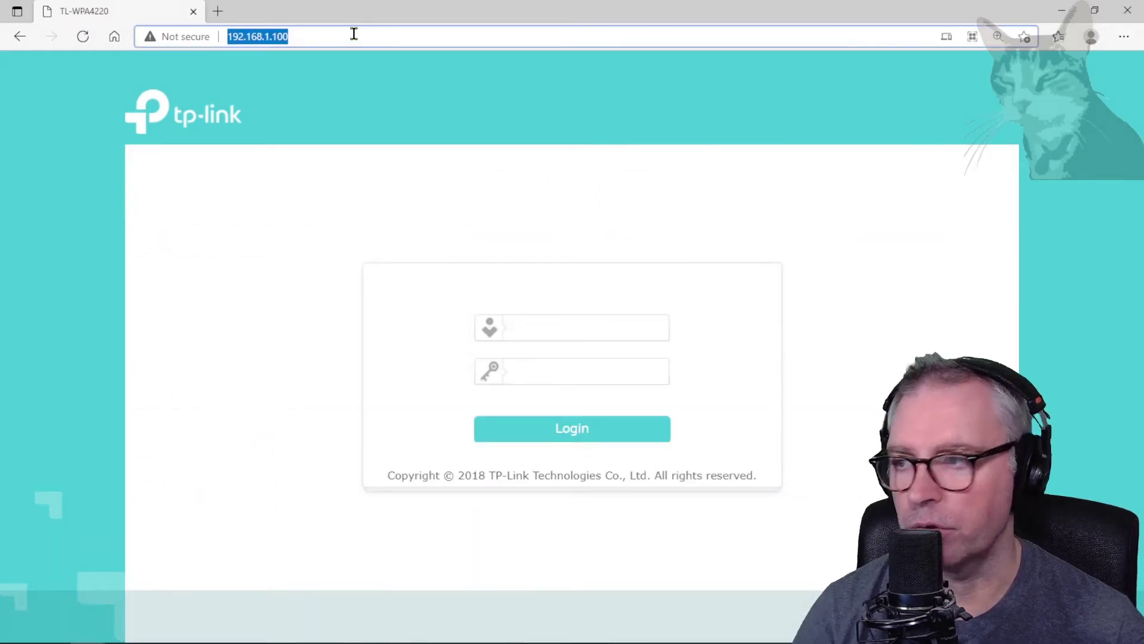
# Step: Log in to the extender with the admin username and device password, then open System Tools > Firmware Upgrade
pyautogui.click(558, 324)
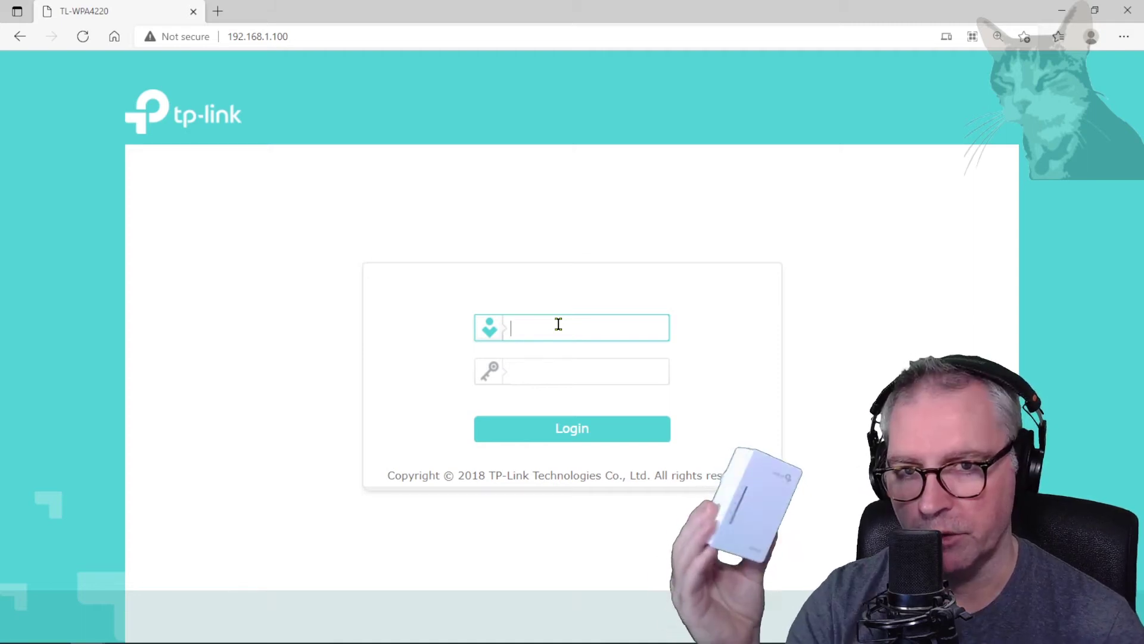
pyautogui.write('admin')
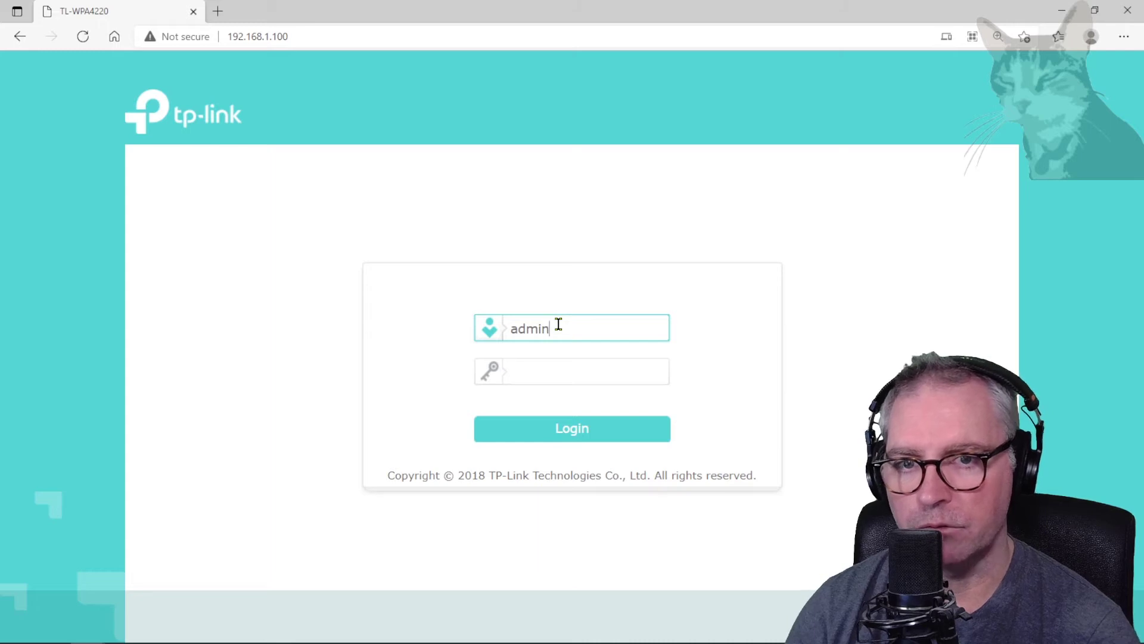
pyautogui.press('Tab')
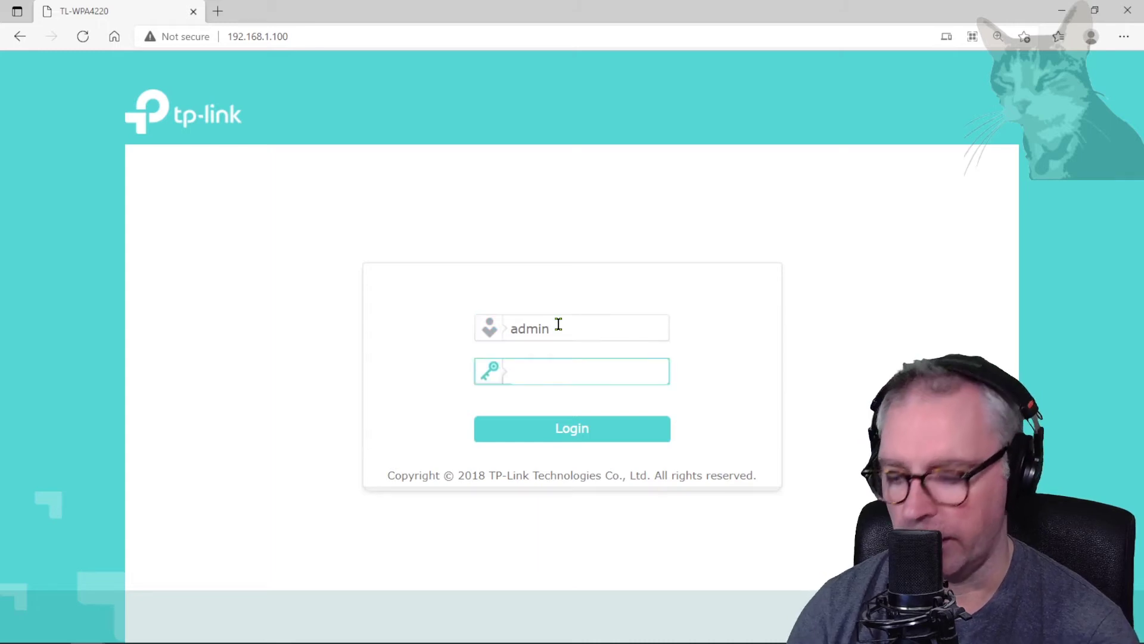
pyautogui.write('admin')
pyautogui.click(574, 429)
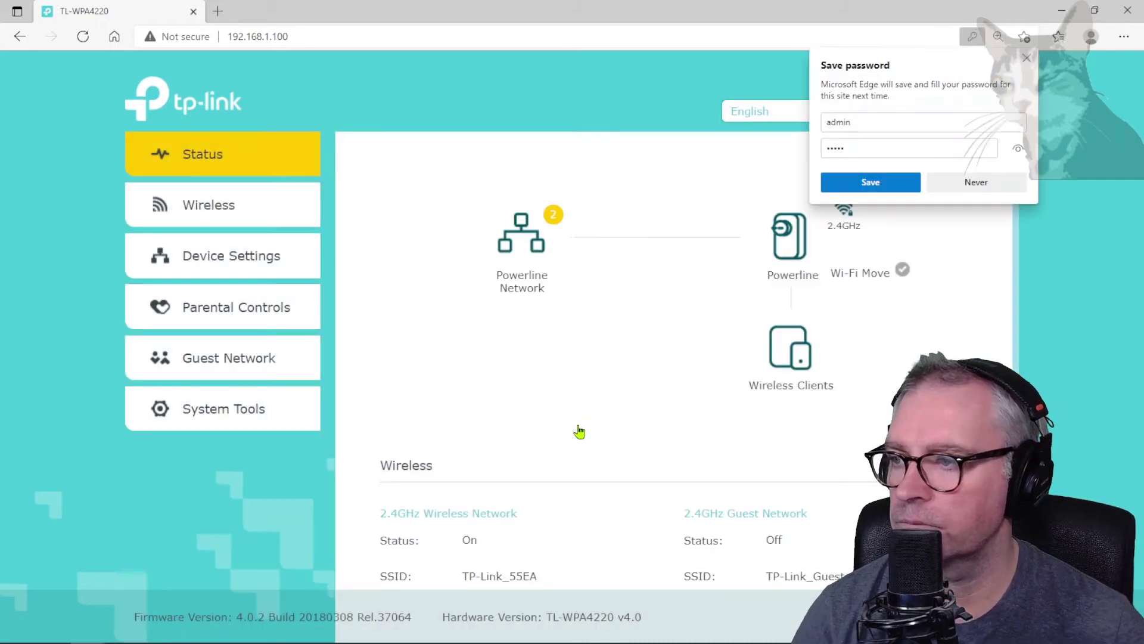
pyautogui.click(217, 408)
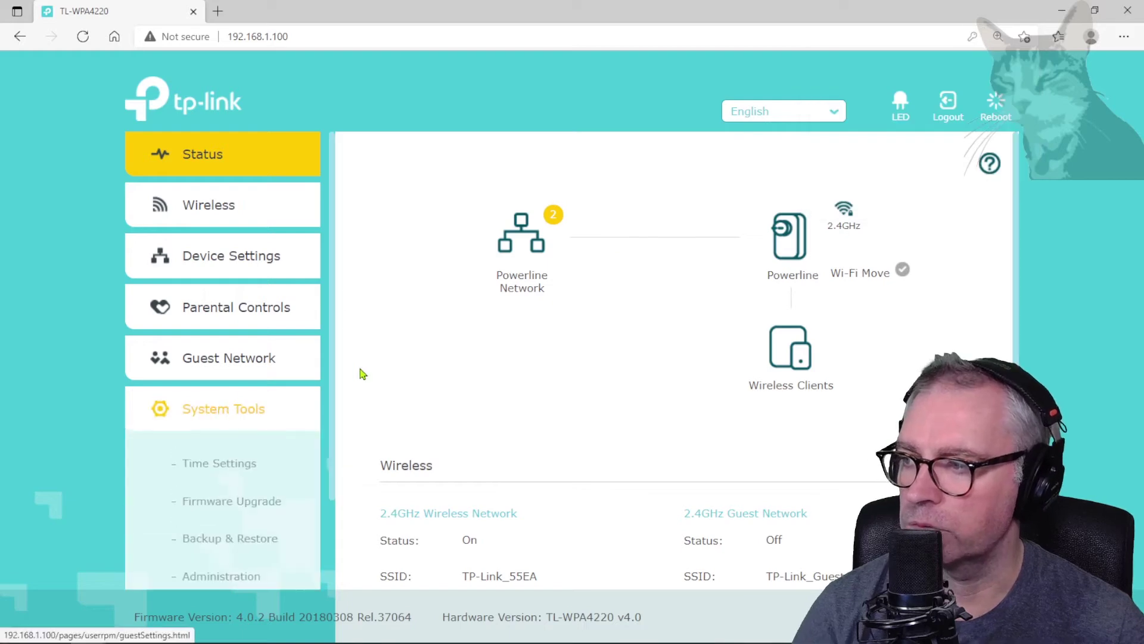
pyautogui.click(225, 509)
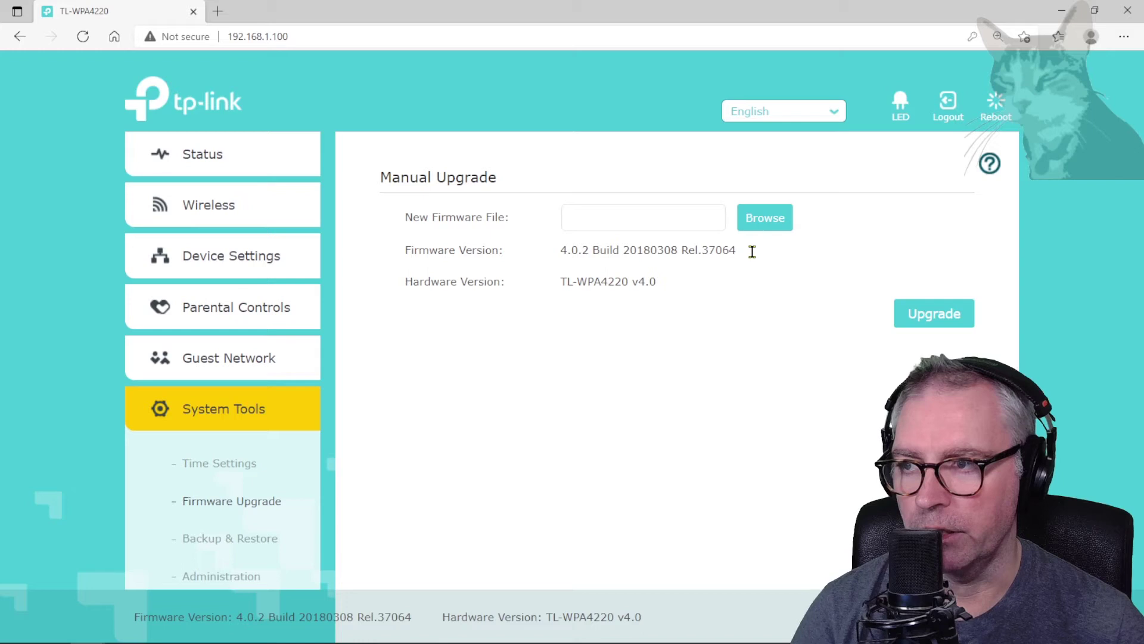
# Step: Note current firmware 4.0.2 Build 20180308 and extract the firmware zip to its suggested folder
pyautogui.moveTo(752, 251); pyautogui.dragTo(530, 256)
pyautogui.click(632, 221)
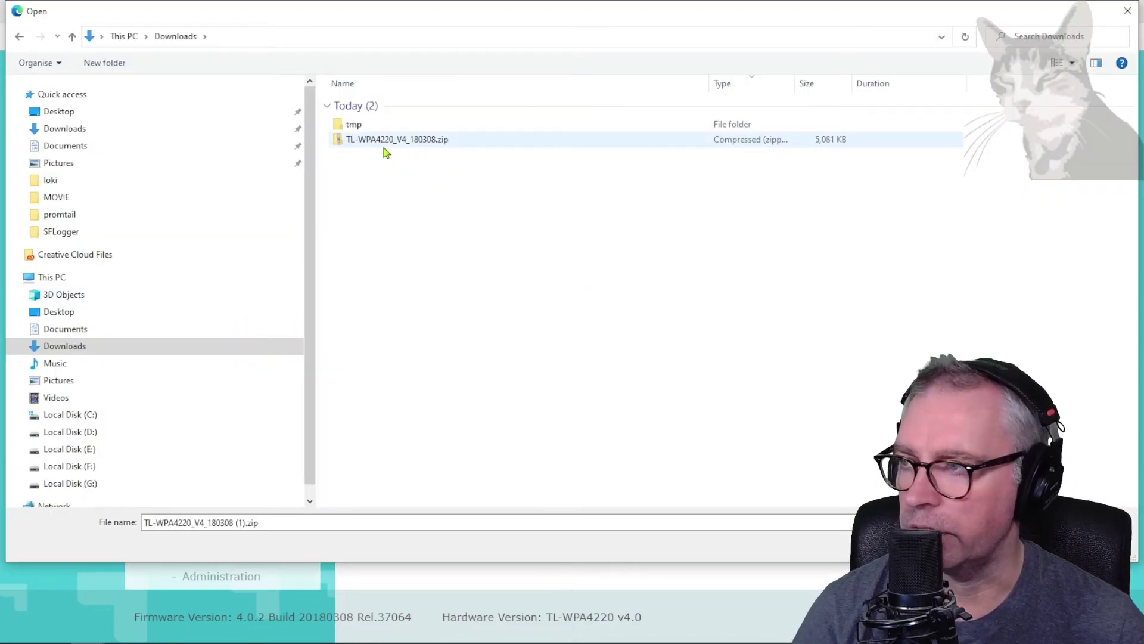
pyautogui.rightClick(424, 144)
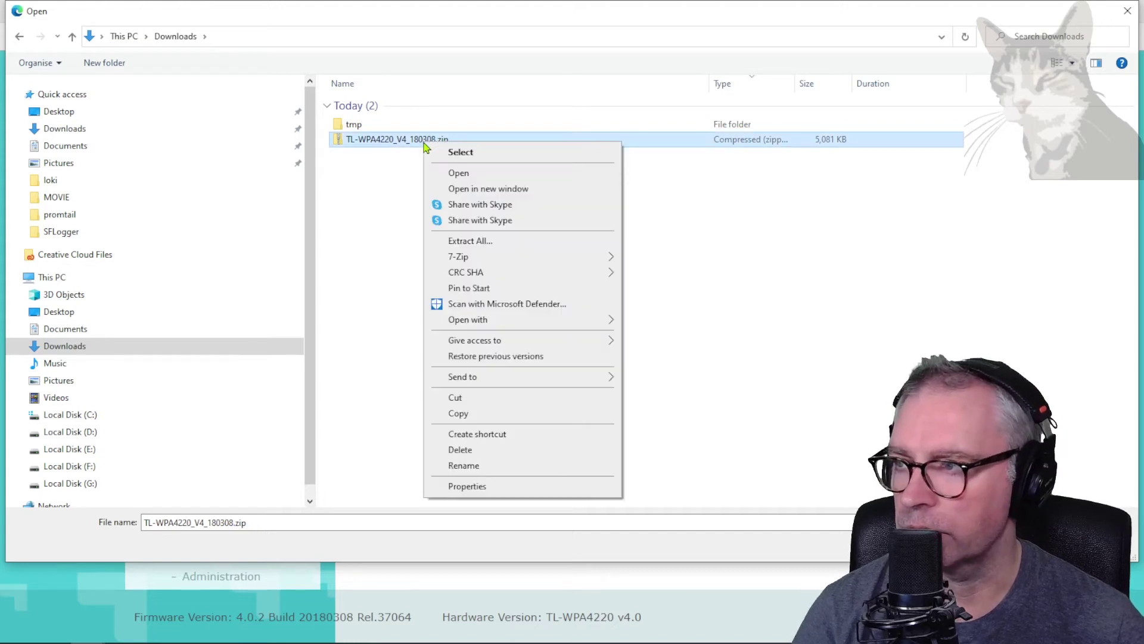
pyautogui.click(471, 241)
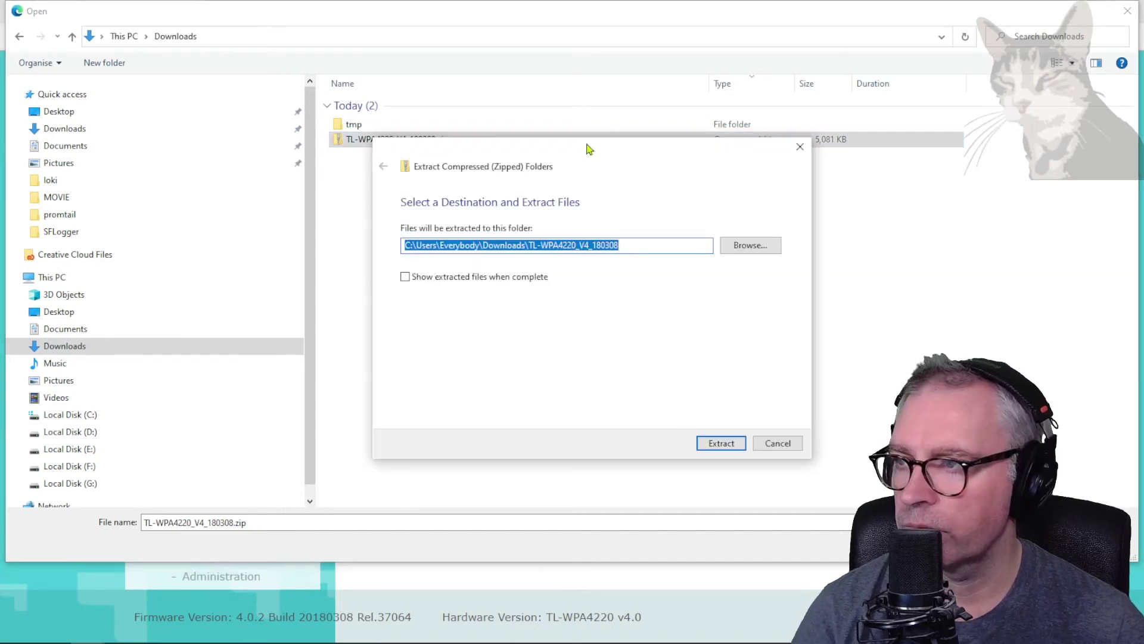
pyautogui.click(721, 443)
# Step: Open the extracted folder and choose the wpa4220v4_eu-up BIN as the upgrade file
pyautogui.click(391, 156)
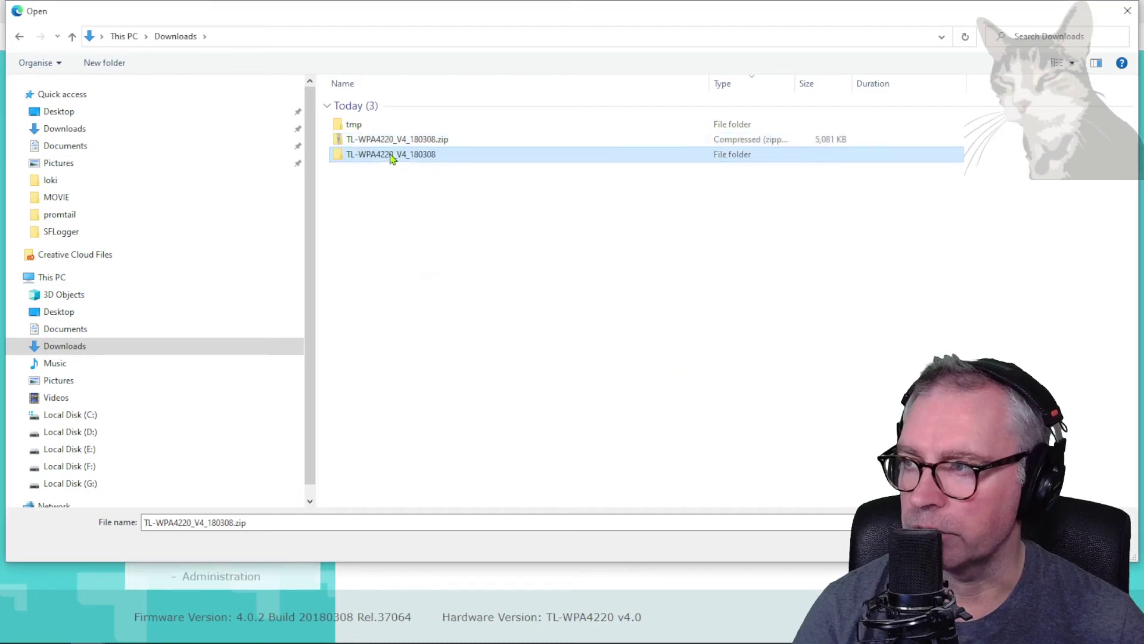
pyautogui.doubleClick(392, 156)
pyautogui.click(427, 138)
pyautogui.moveTo(444, 84); pyautogui.dragTo(555, 84)
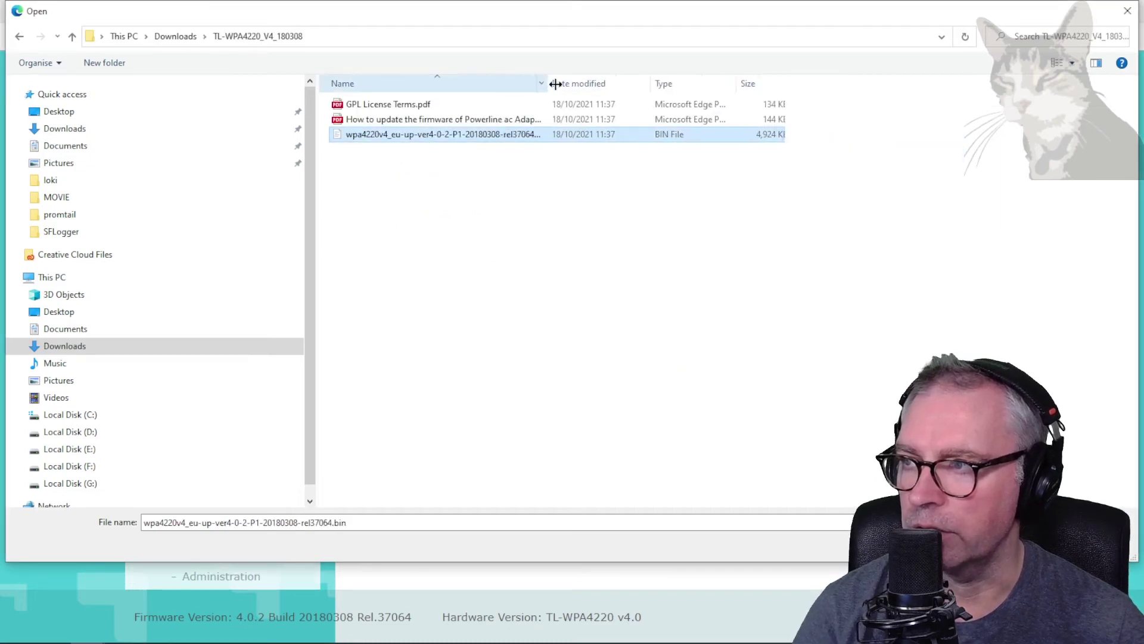
pyautogui.doubleClick(618, 136)
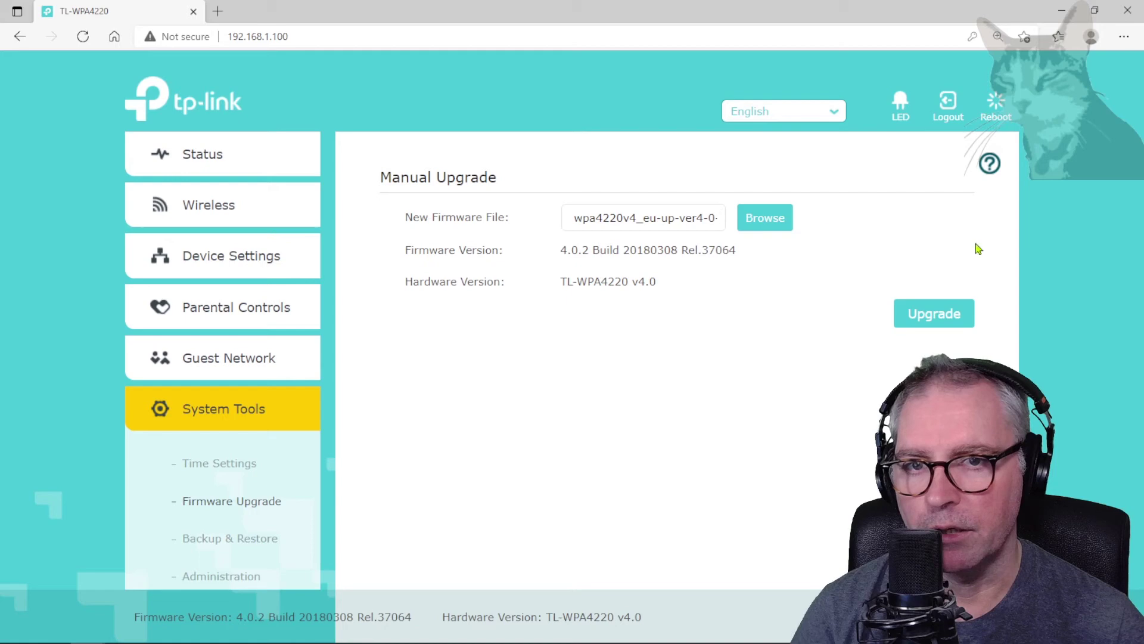
# Step: Start the firmware upgrade and confirm flashing the 20180308 build
pyautogui.click(939, 314)
pyautogui.click(718, 391)
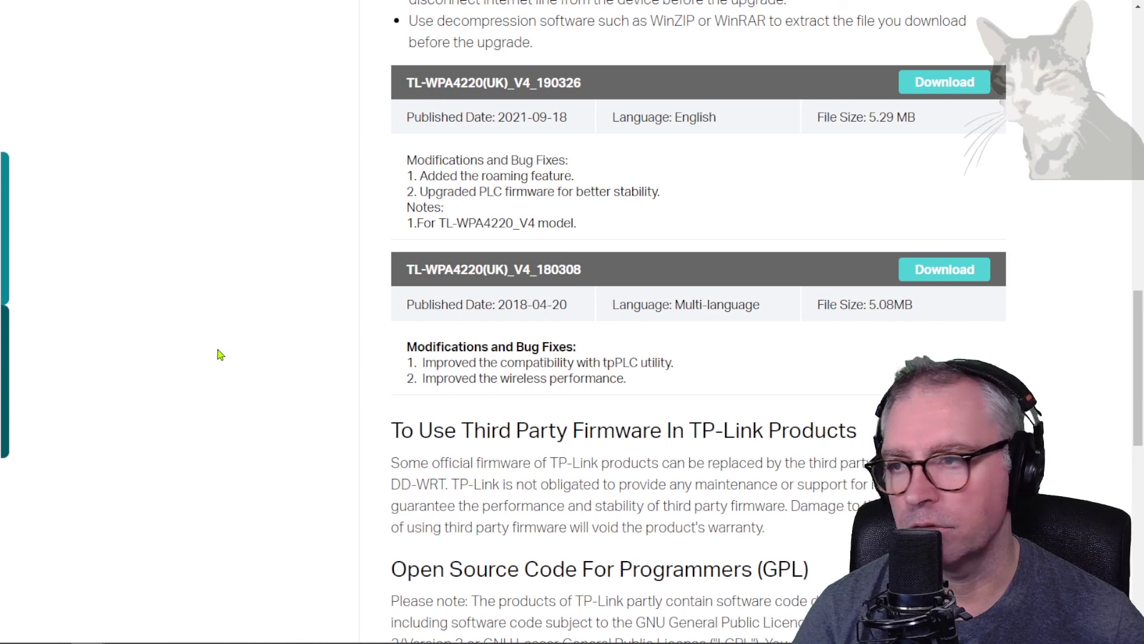
# Step: Scroll up to the upgrade notes and highlight the TL-WPA4220(UK)_V4_190326 firmware name
pyautogui.scroll(3, 218, 355)
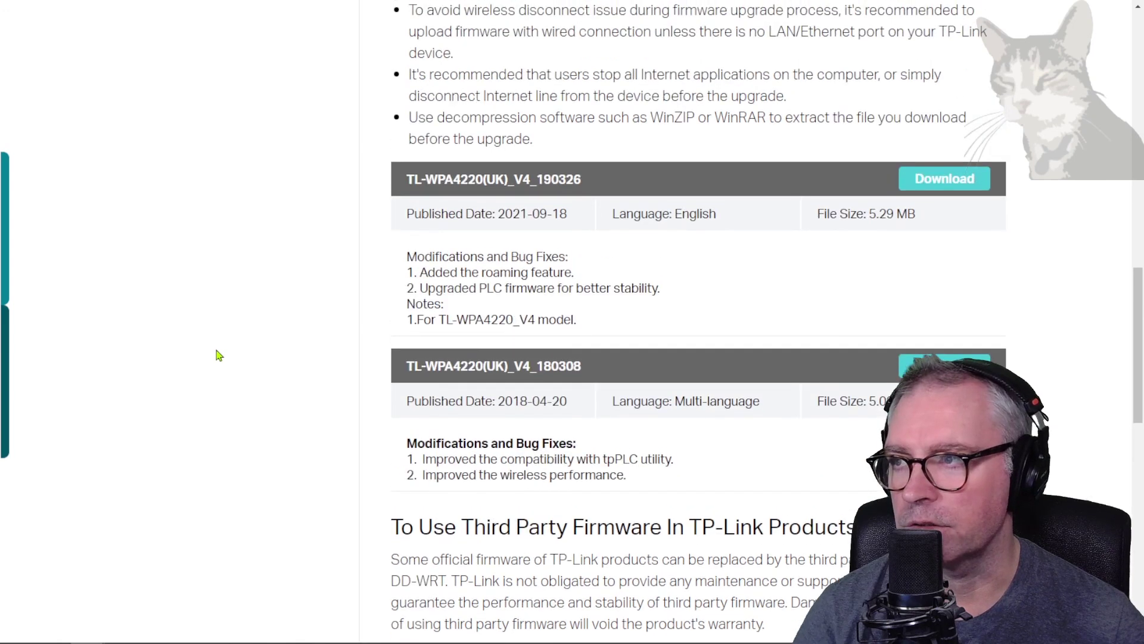
pyautogui.moveTo(615, 284); pyautogui.dragTo(403, 279)
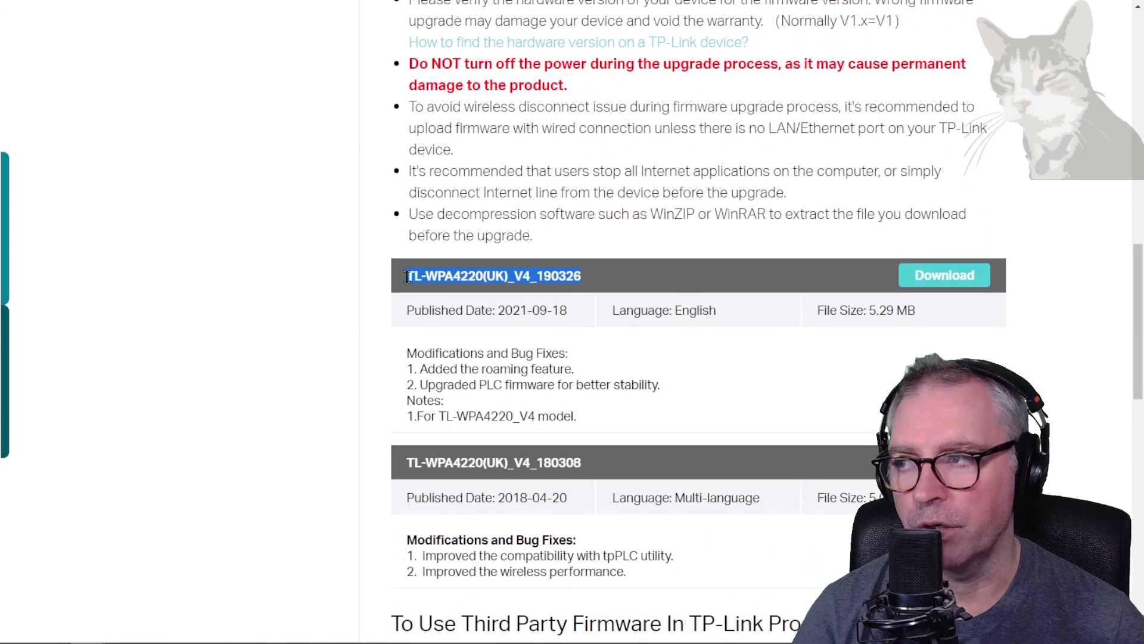